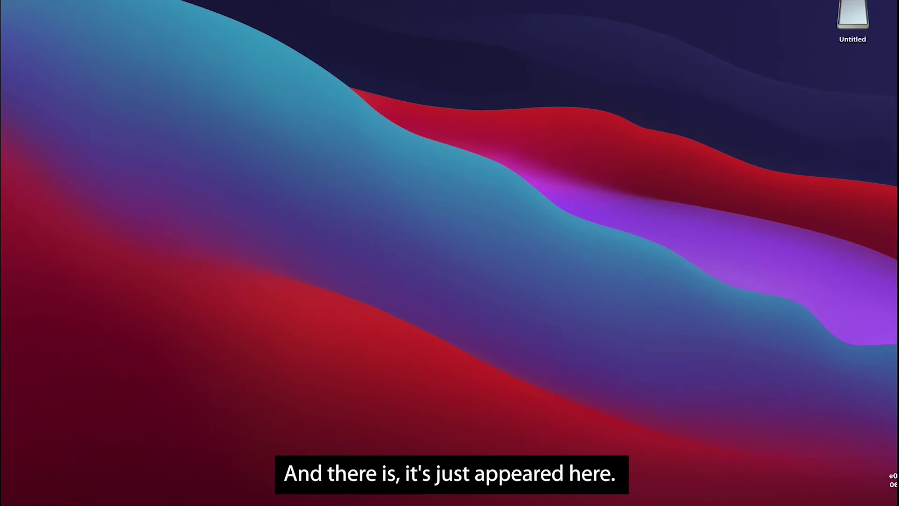
- Open the Untitled drive in Finder and preview the photos DS3, DS2 and DS1.JPG
double_click(852, 17)
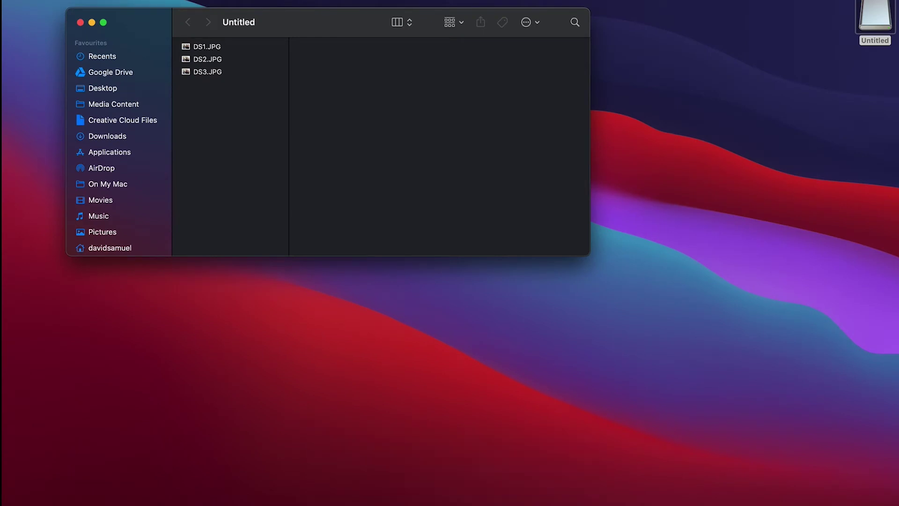
click(193, 71)
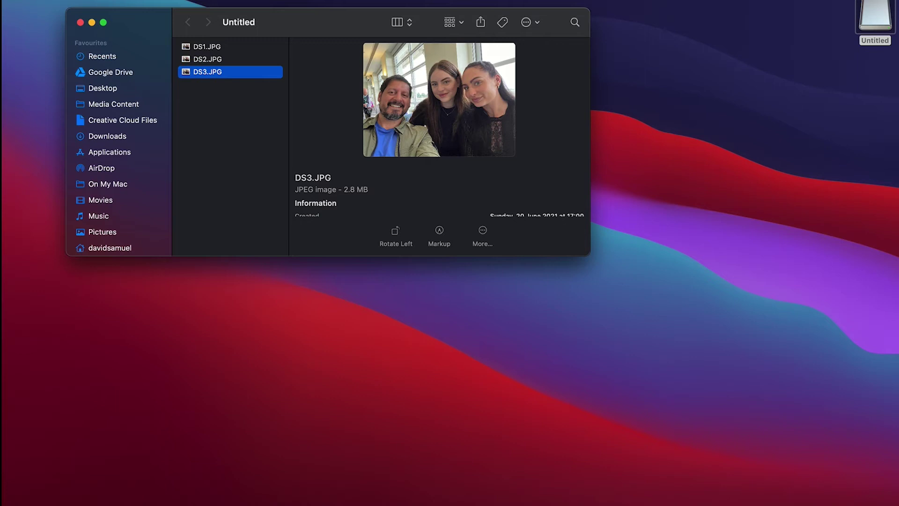
click(207, 59)
click(207, 46)
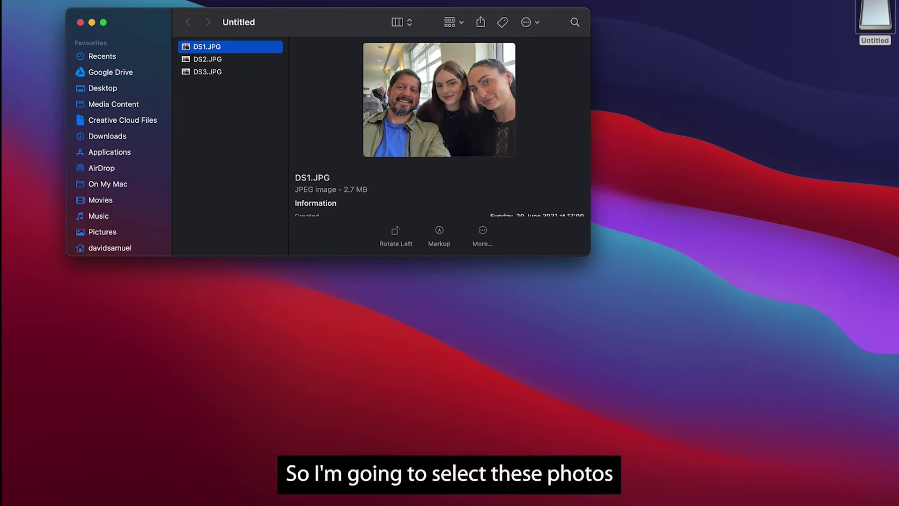
- Move all three photos to the Bin, then permanently empty the Bin
drag(234, 107, 220, 43)
right_click(179, 44)
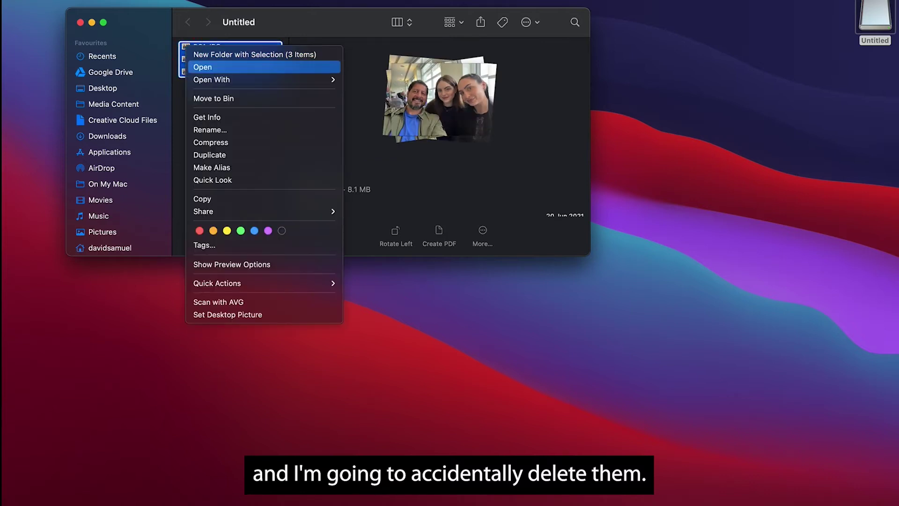
click(206, 98)
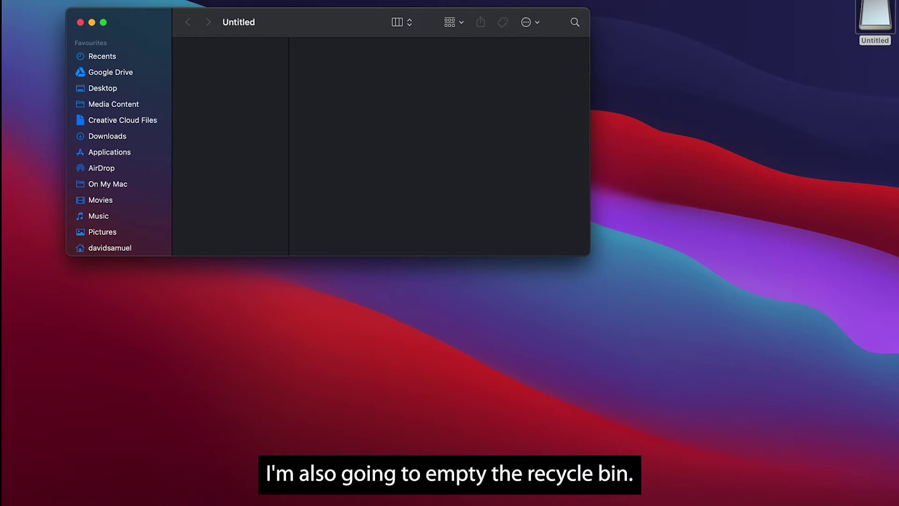
key(super+shift+BackSpace)
click(505, 223)
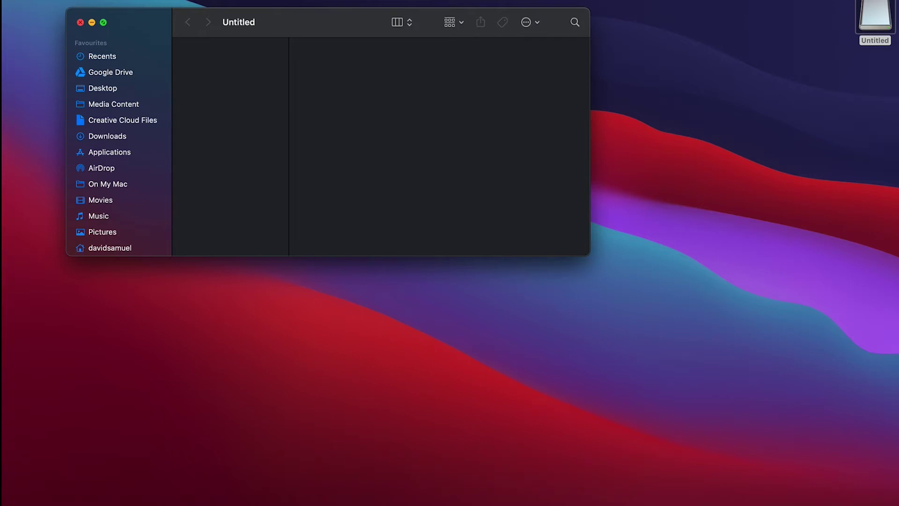
- Close the drive window and open the 4DDiG Mac Data Recovery result in Chrome
key(super+w)
key(super+Tab)
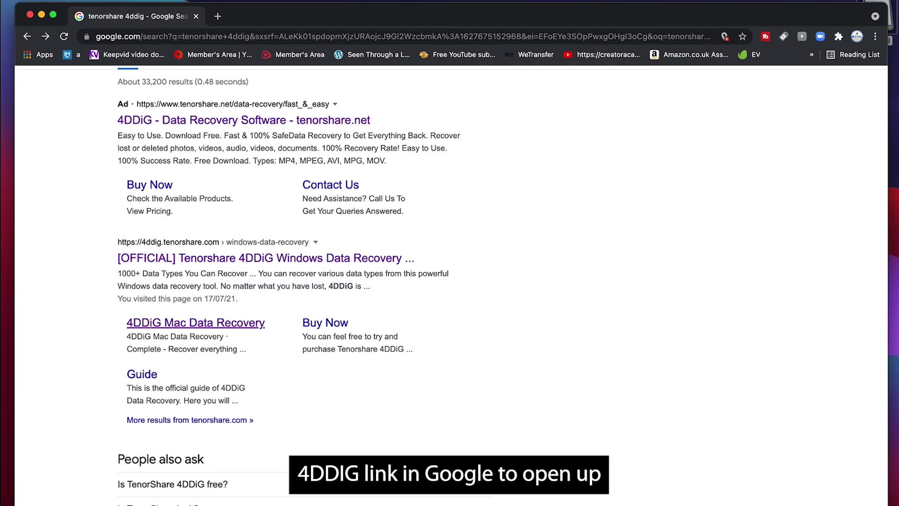
click(208, 323)
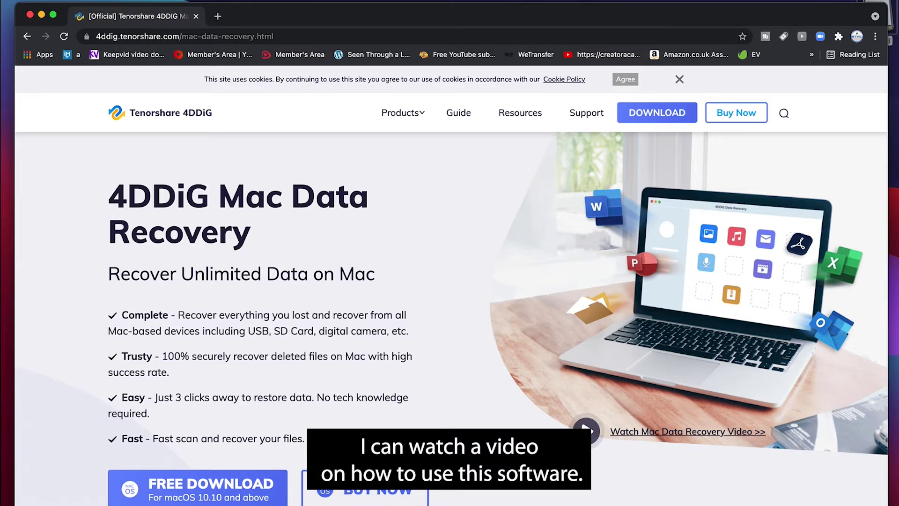
- Scroll through the product page's scenarios and formats, then back to the top
scroll(451, 286, down, 15)
scroll(452, 304, down, 2)
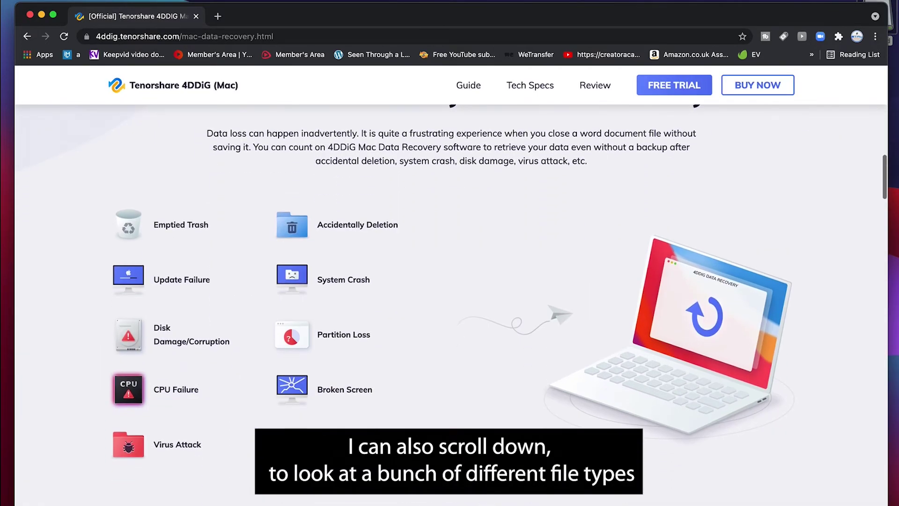
scroll(452, 304, down, 8)
scroll(451, 297, down, 3)
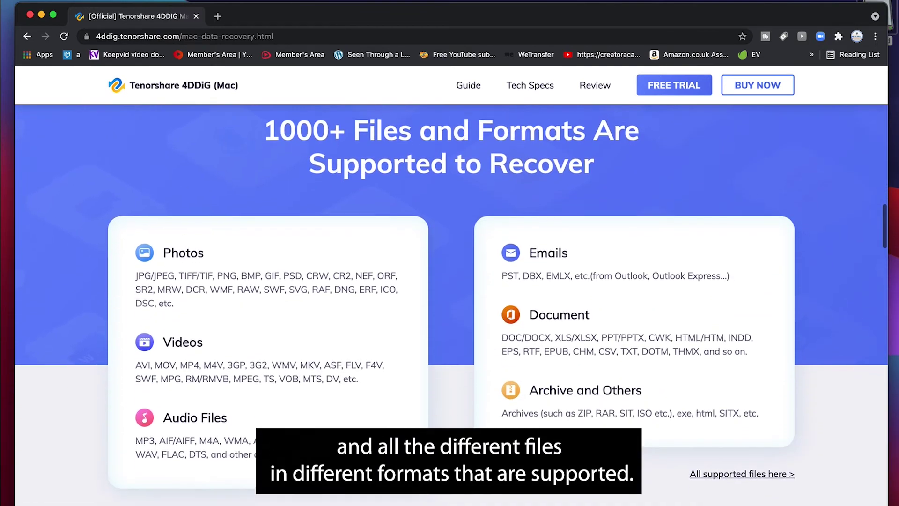
scroll(451, 304, up, 2)
scroll(452, 305, up, 8)
scroll(452, 281, up, 10)
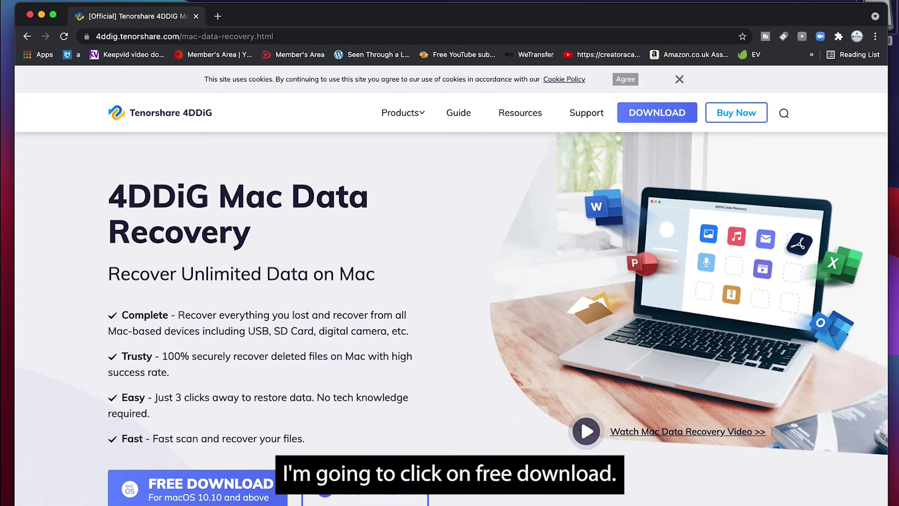
- Download the free Mac version and copy Tenorshare 4DDiG into Applications
click(167, 485)
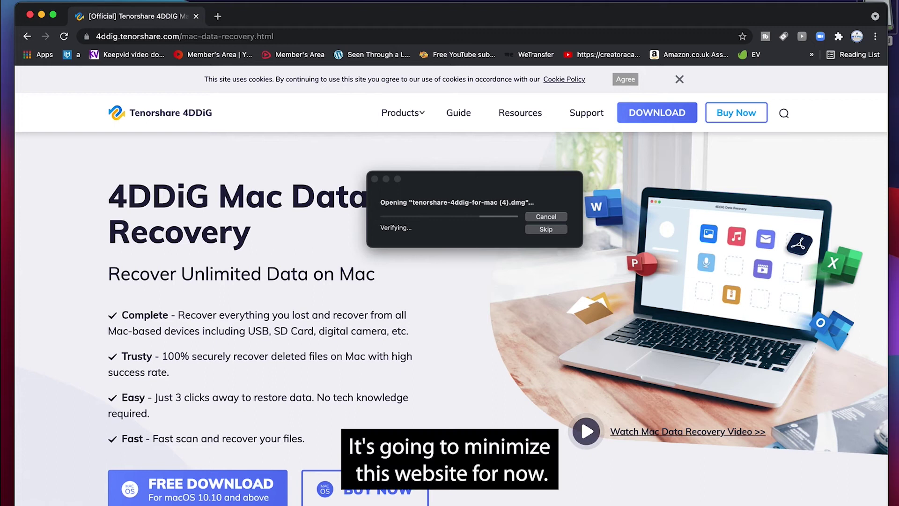
click(41, 15)
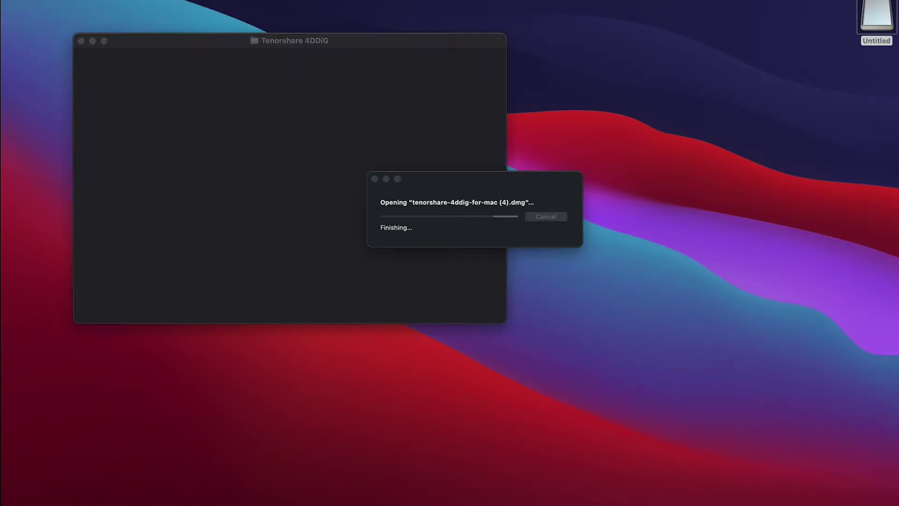
drag(173, 197, 370, 219)
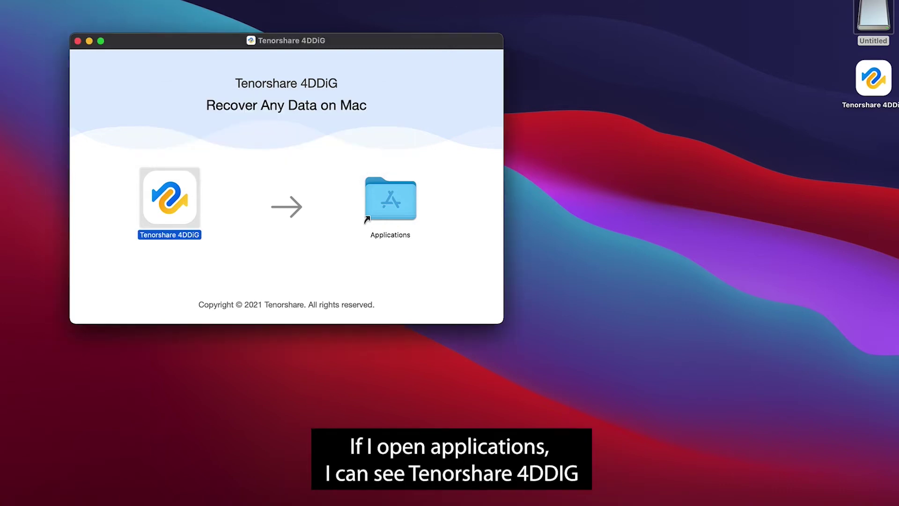
- Launch Tenorshare 4DDiG from Applications, confirm opening it and authorise with the account password
double_click(390, 199)
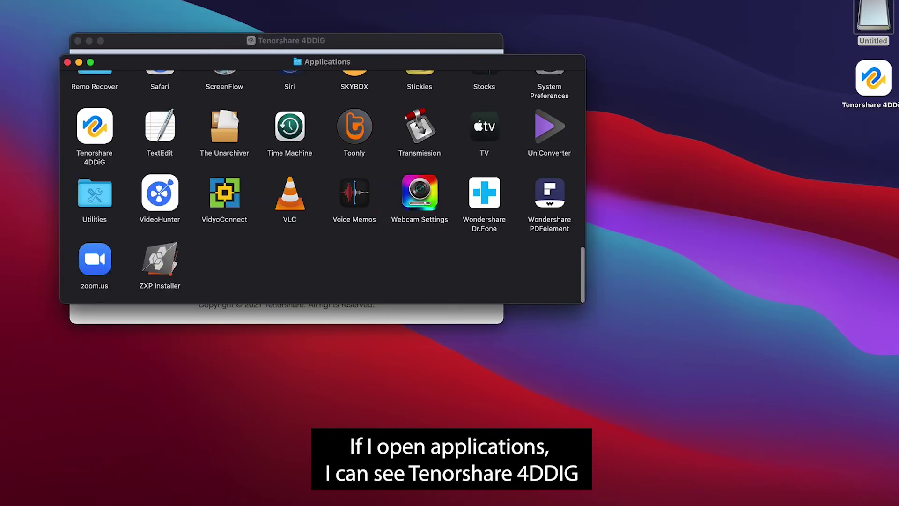
scroll(323, 187, up, 3)
click(95, 198)
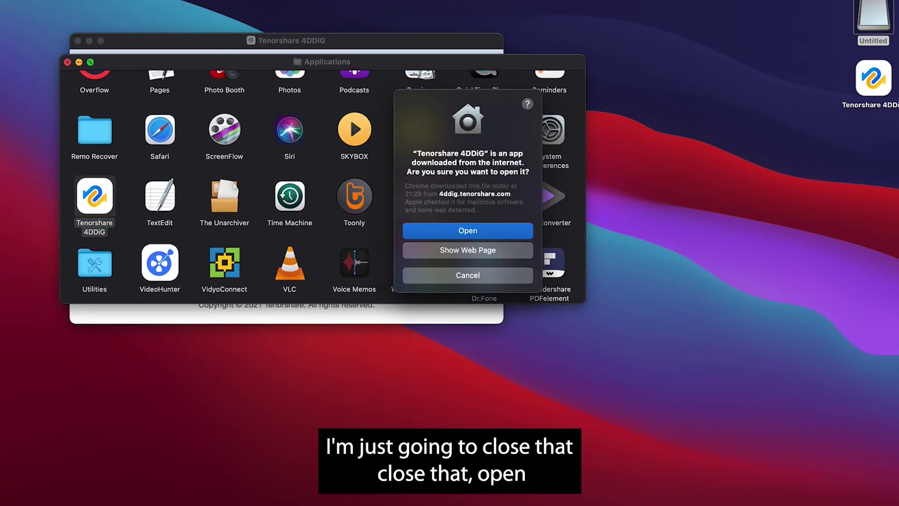
click(68, 62)
click(78, 41)
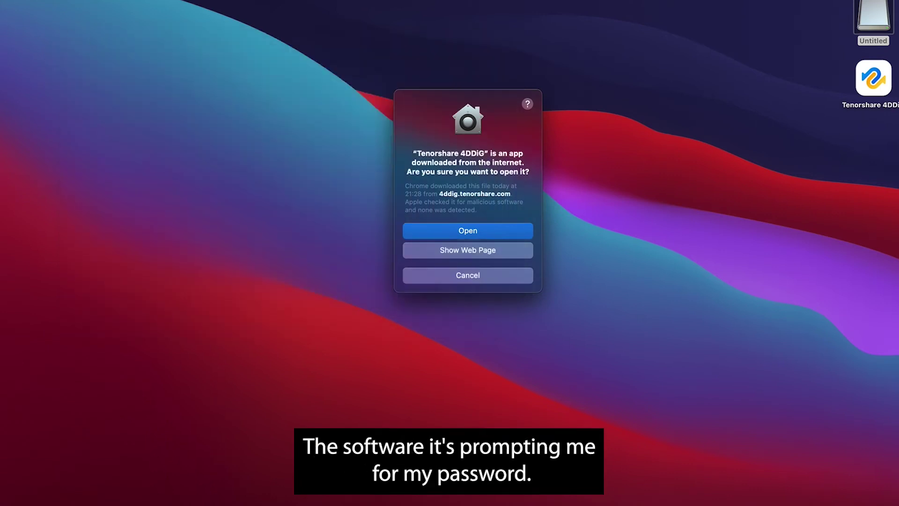
click(473, 230)
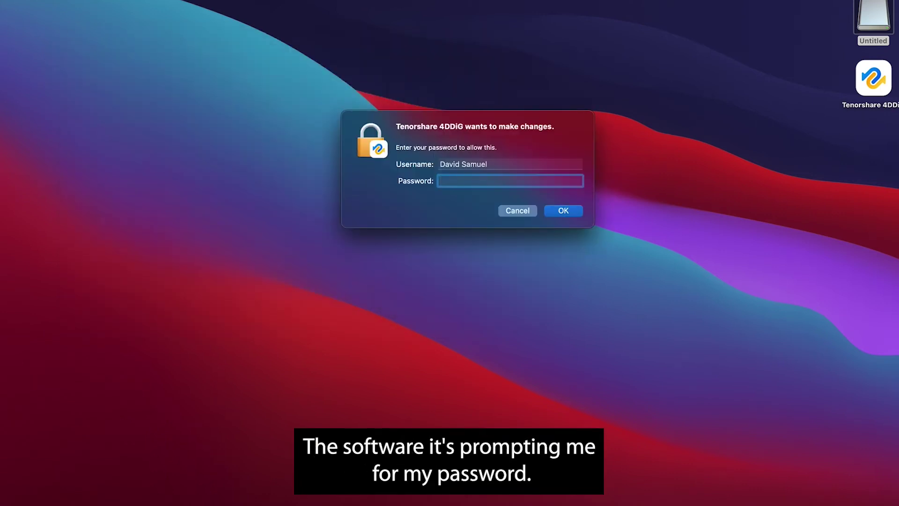
text(****)
key(Return)
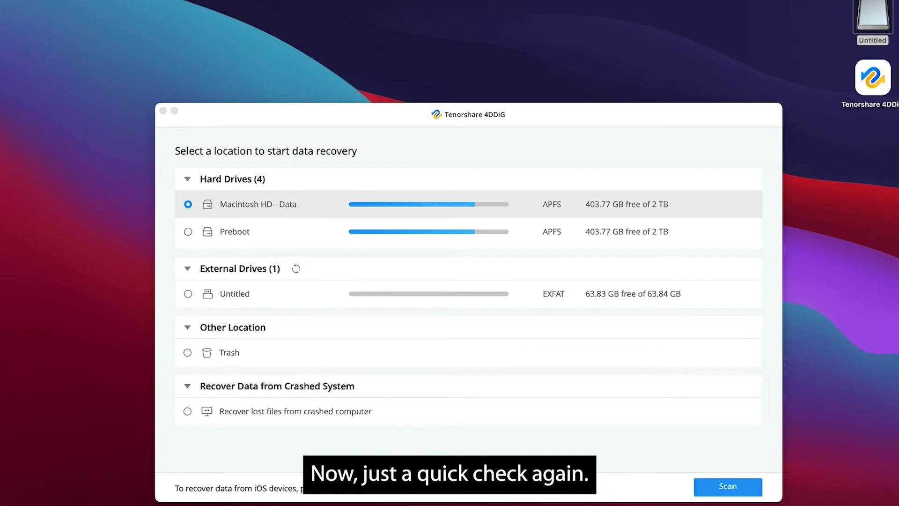
- Check in Finder that the SD card is empty, then scan the Untitled drive in 4DDiG
click(873, 19)
double_click(873, 18)
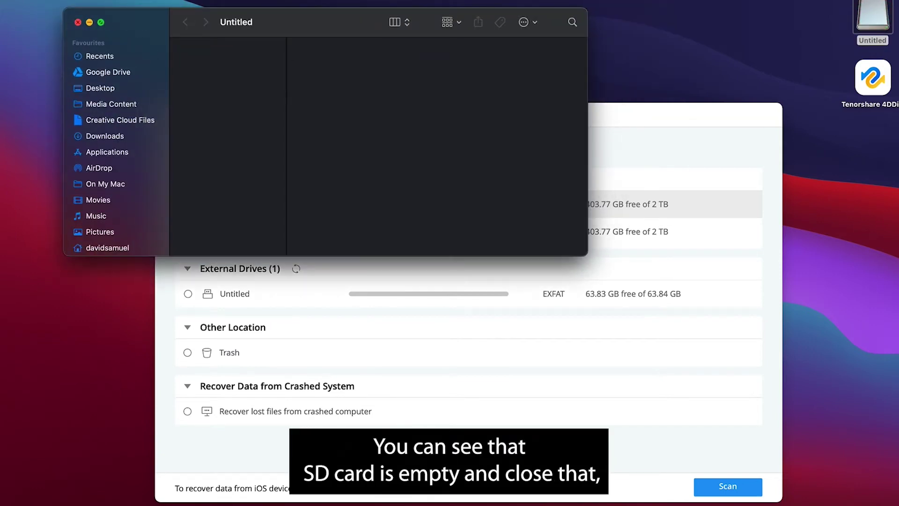
click(77, 22)
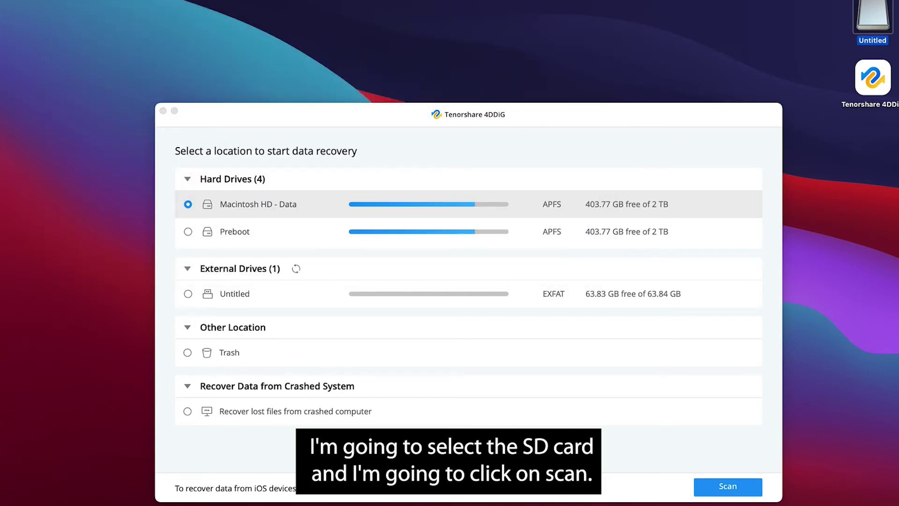
click(188, 293)
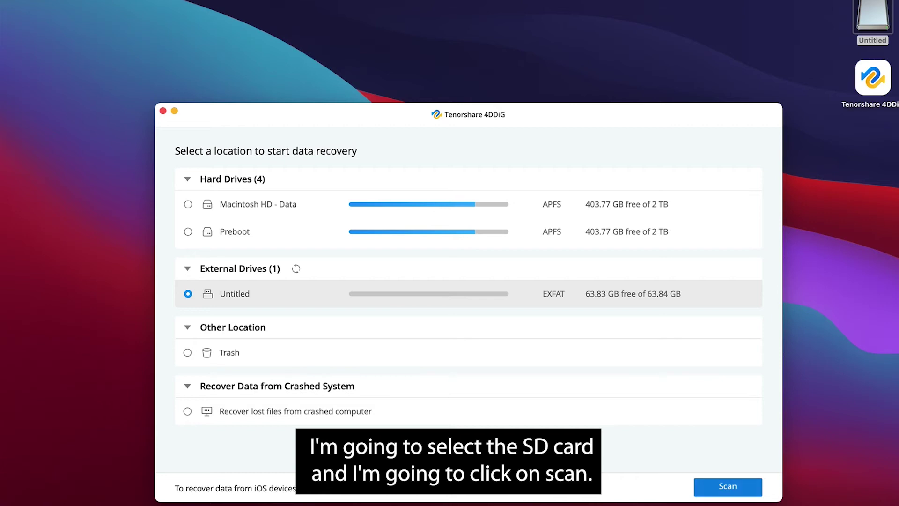
click(728, 486)
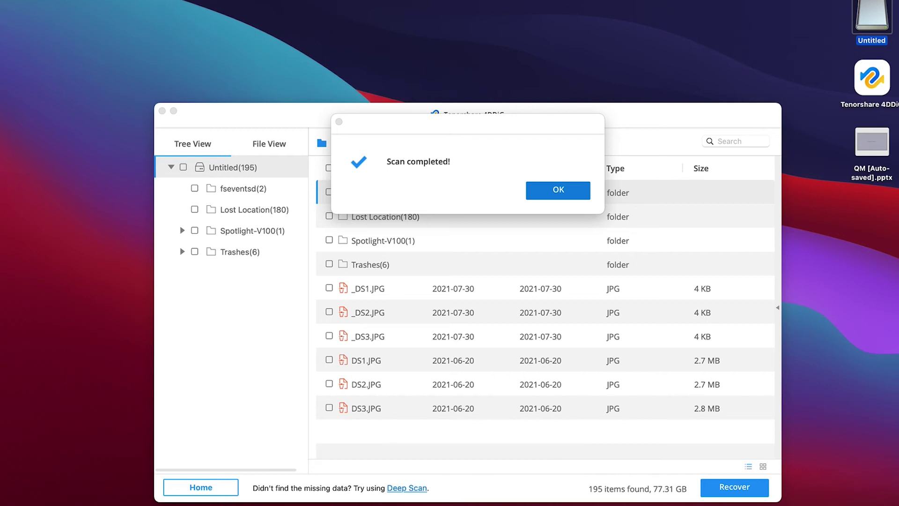
- Dismiss the scan-complete message, try the Audio and Video filters, and settle on Photo (122 items)
key(Return)
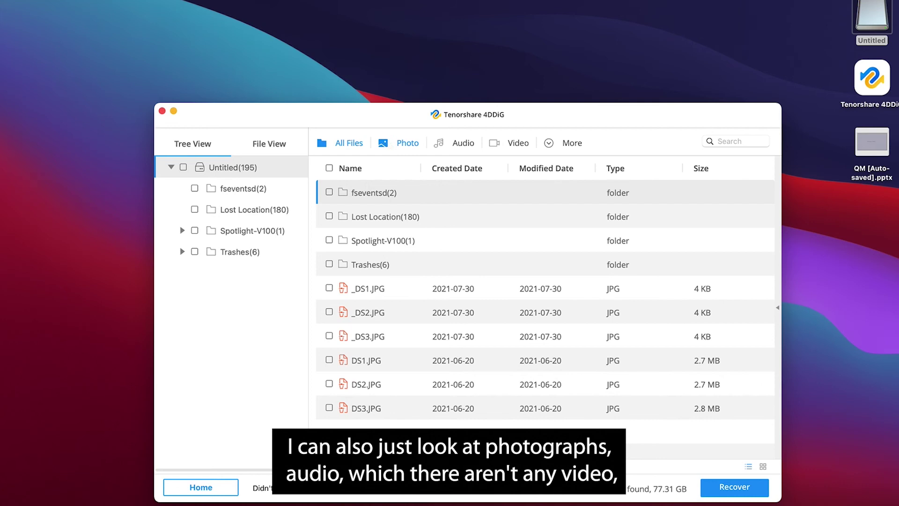
click(403, 142)
click(463, 143)
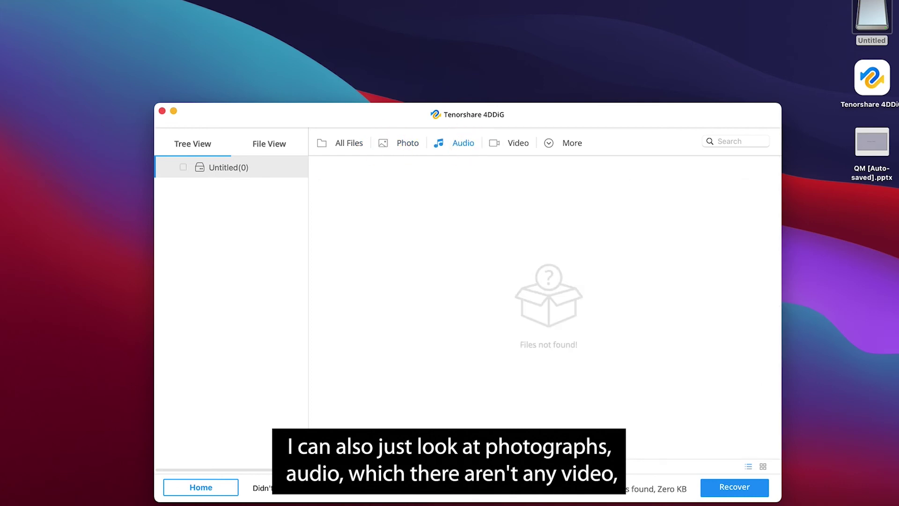
click(518, 143)
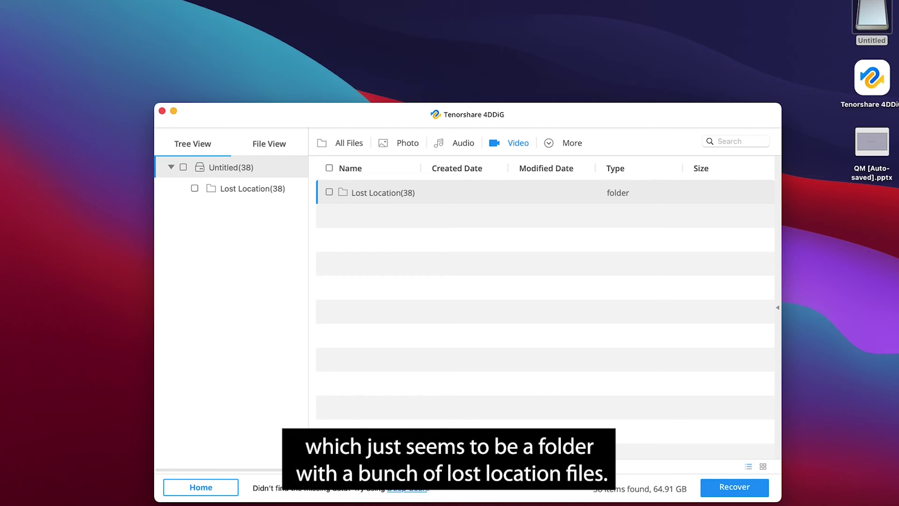
click(403, 142)
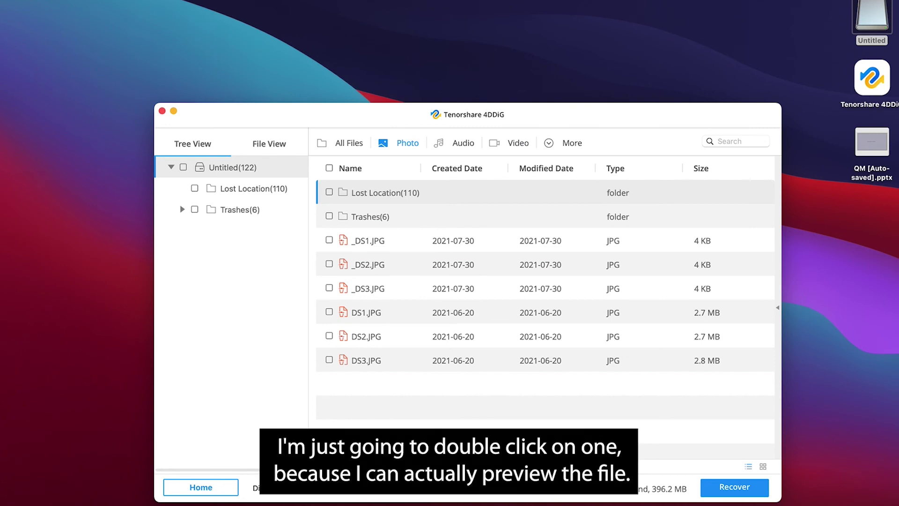
- Preview DS3.JPG, then select DS1, DS2 and DS3.JPG (8.1 MB) for recovery
double_click(353, 360)
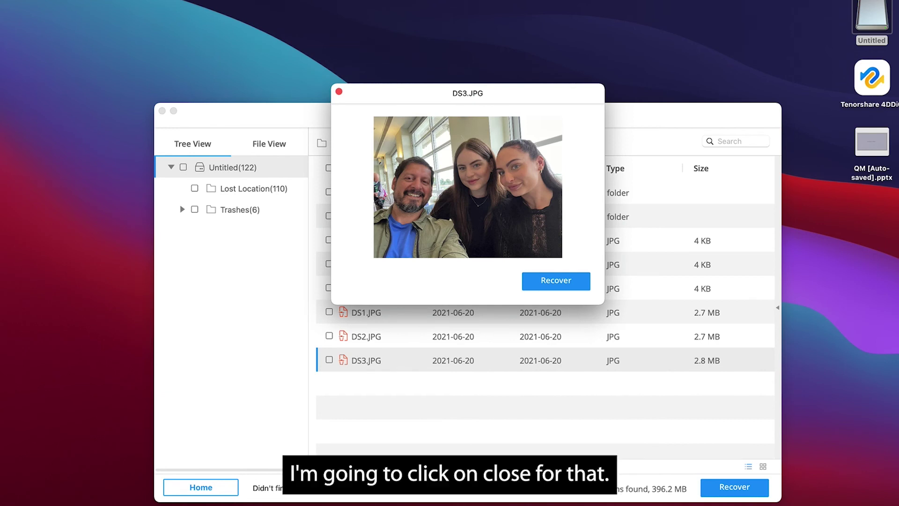
click(338, 92)
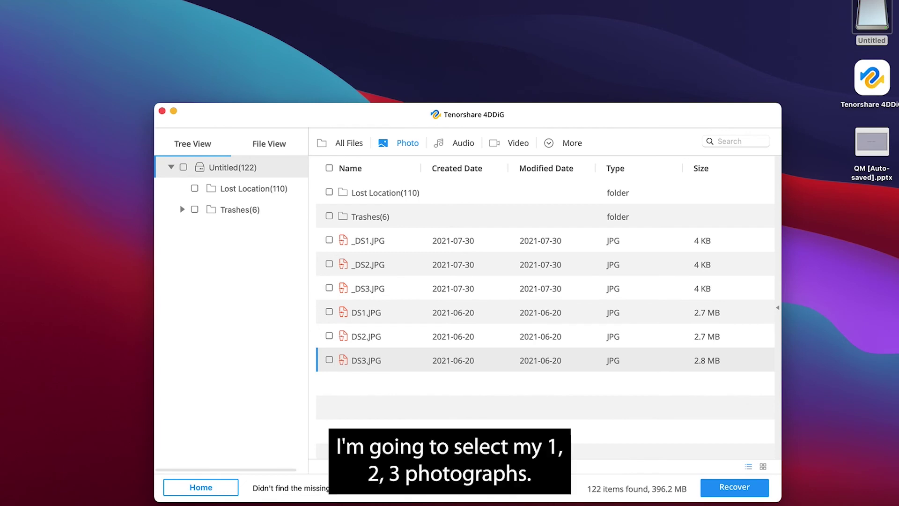
click(329, 312)
click(330, 336)
click(329, 360)
click(734, 487)
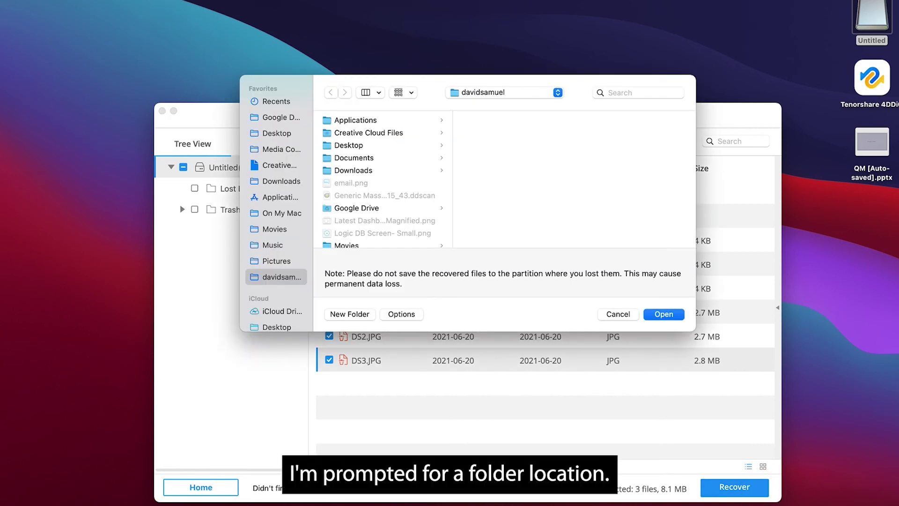
- Create a folder named '4DDIG Recovery' and save the three recovered photos there
key(super+shift+n)
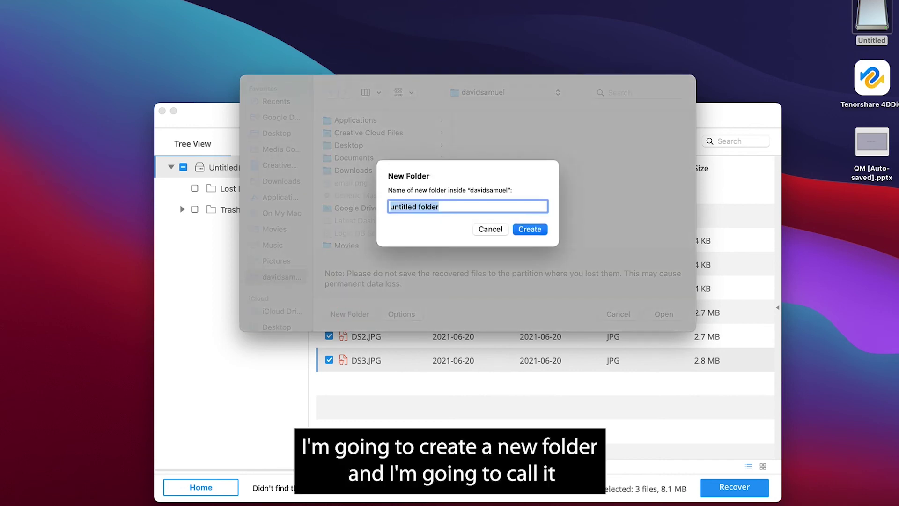
text(4DD)
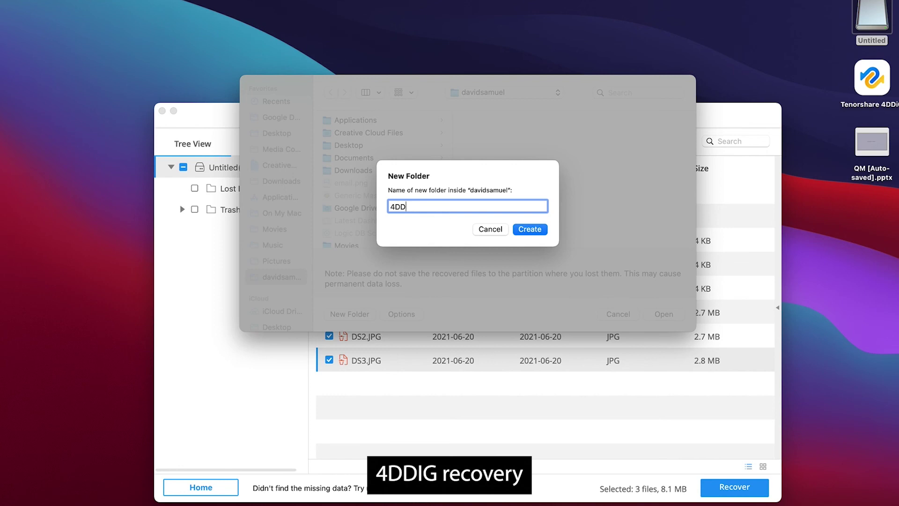
text(IG Recovery)
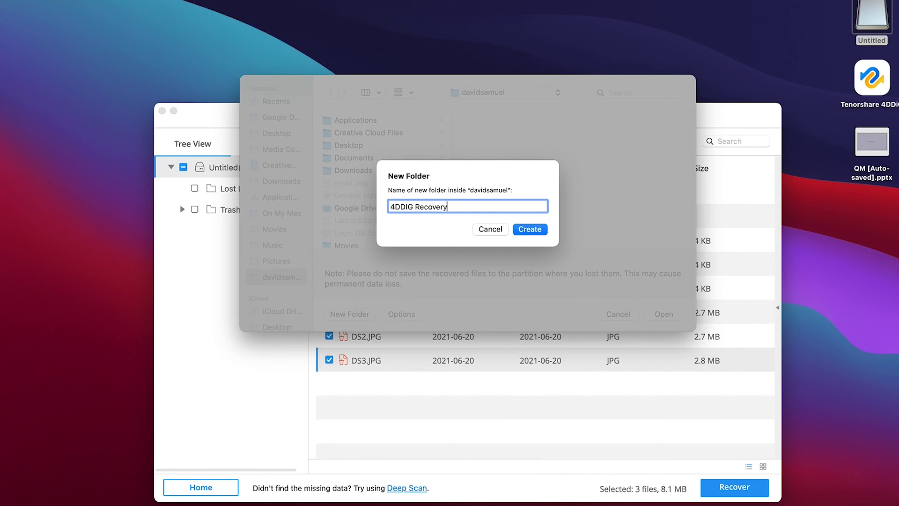
click(526, 231)
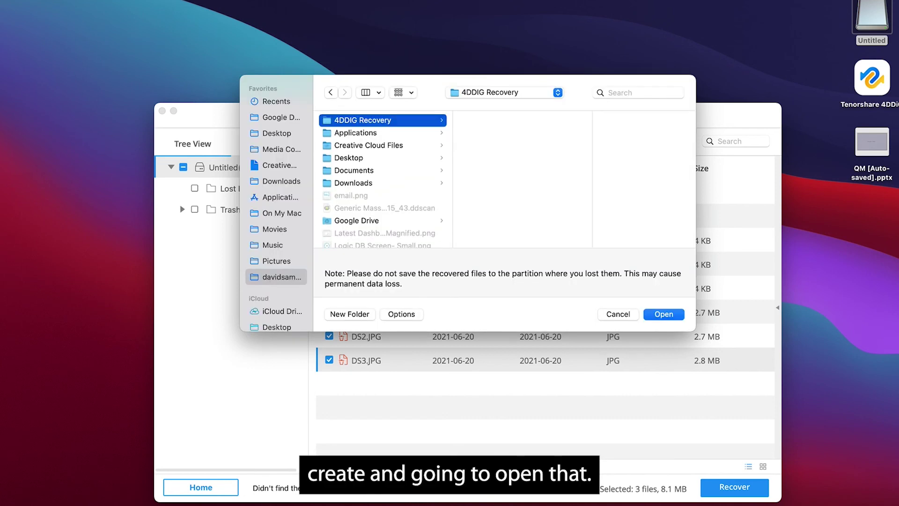
click(663, 314)
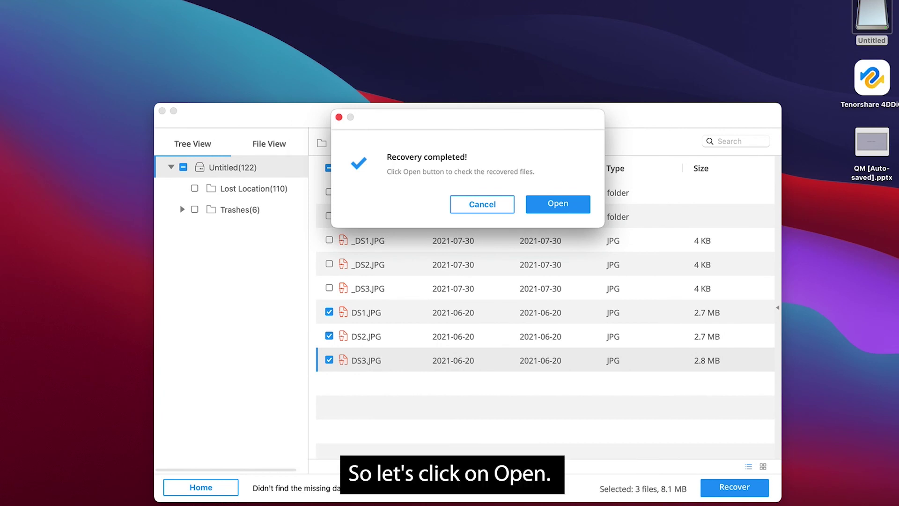
- Show the recovered files in Finder, open the Untitled folder and preview DS2.JPG
click(566, 203)
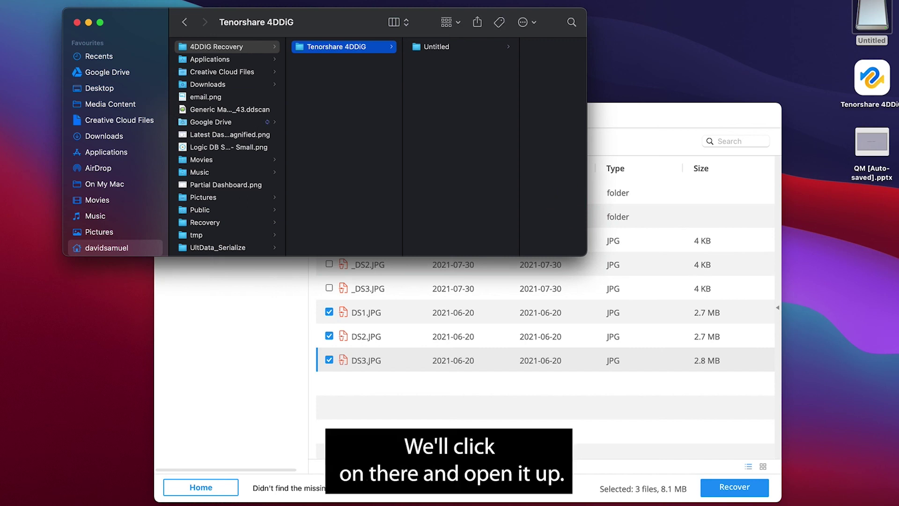
click(436, 46)
click(505, 59)
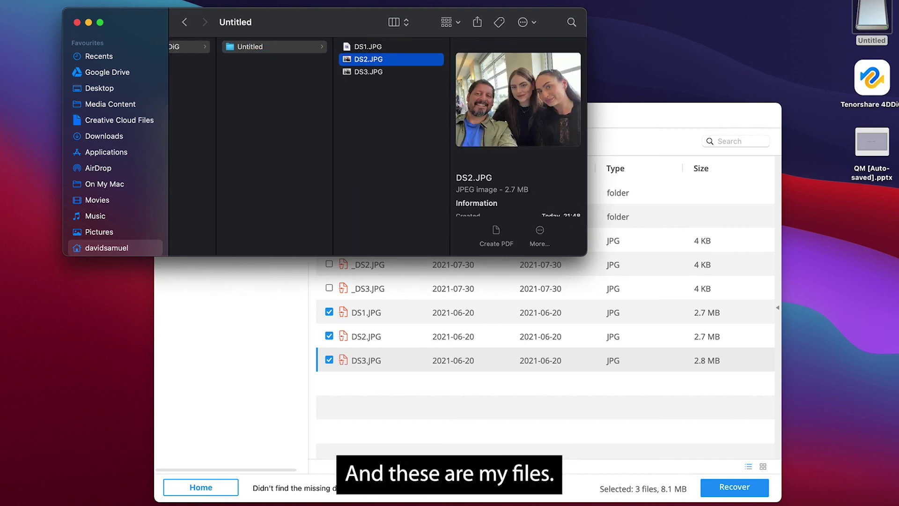